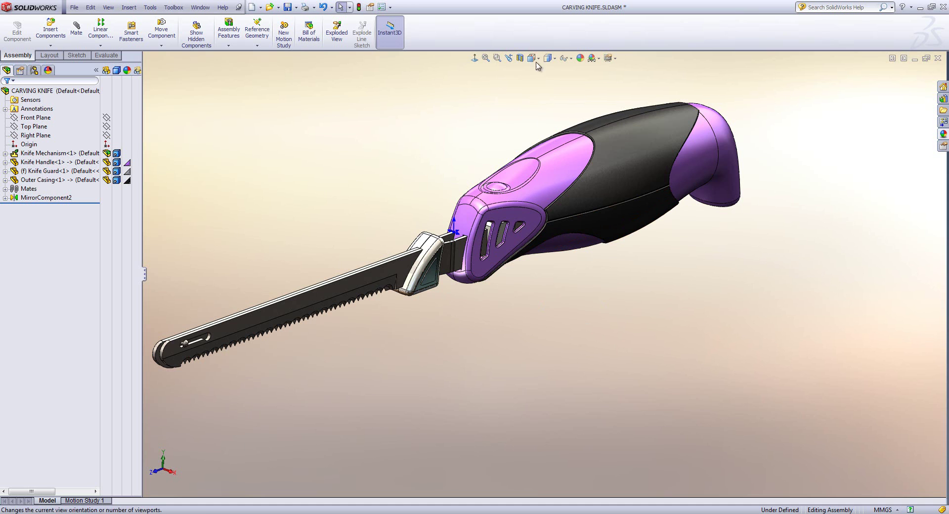
# Step: Preview a cutaway of the knife along the Top and Right Planes, then dismiss it
pyautogui.click(521, 58)
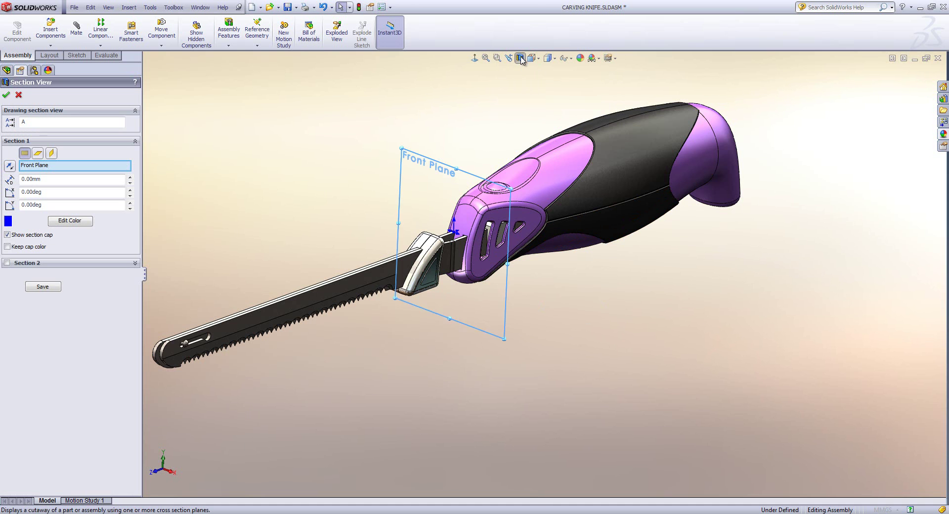
pyautogui.click(38, 153)
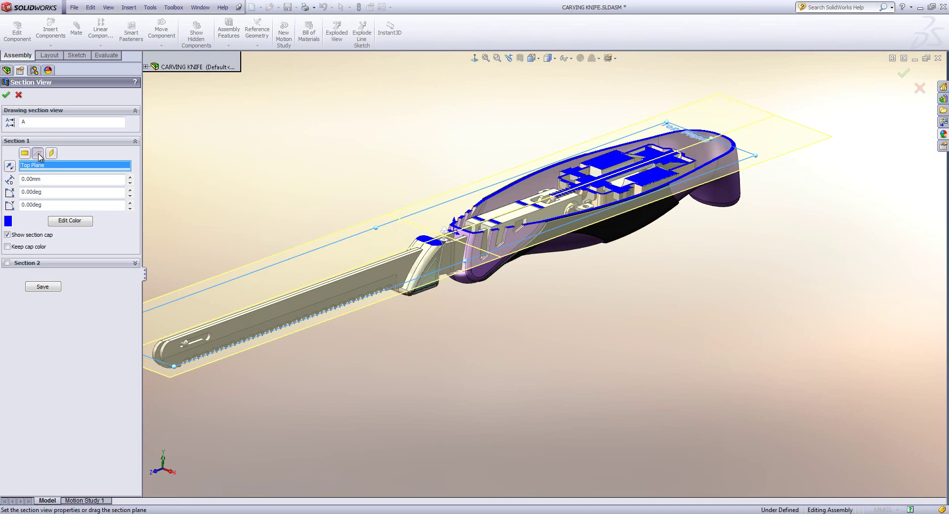
pyautogui.click(51, 154)
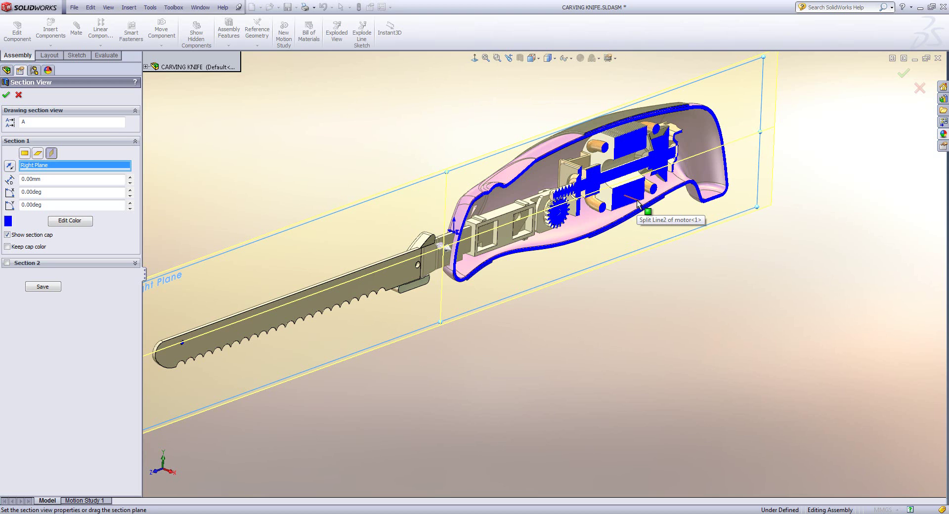
pyautogui.press('Escape')
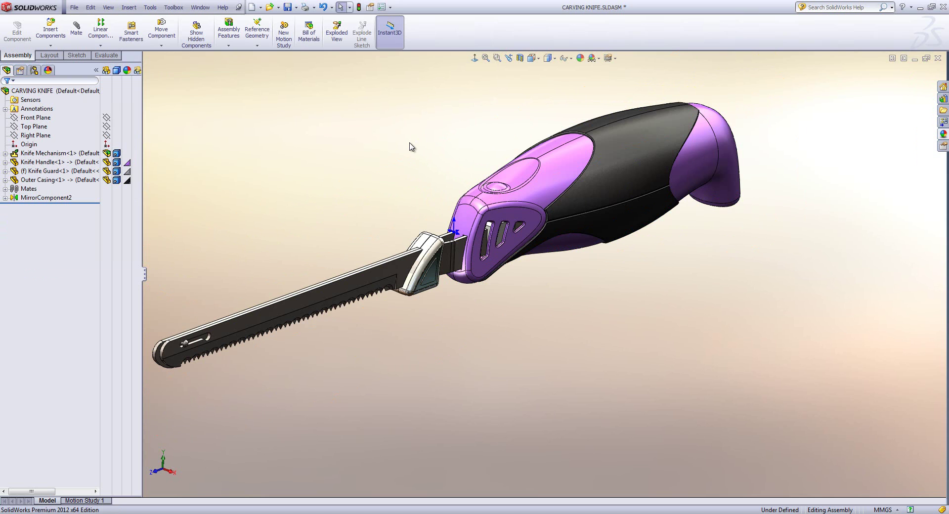
# Step: Start a new sketch on the Right Plane
pyautogui.click(46, 128)
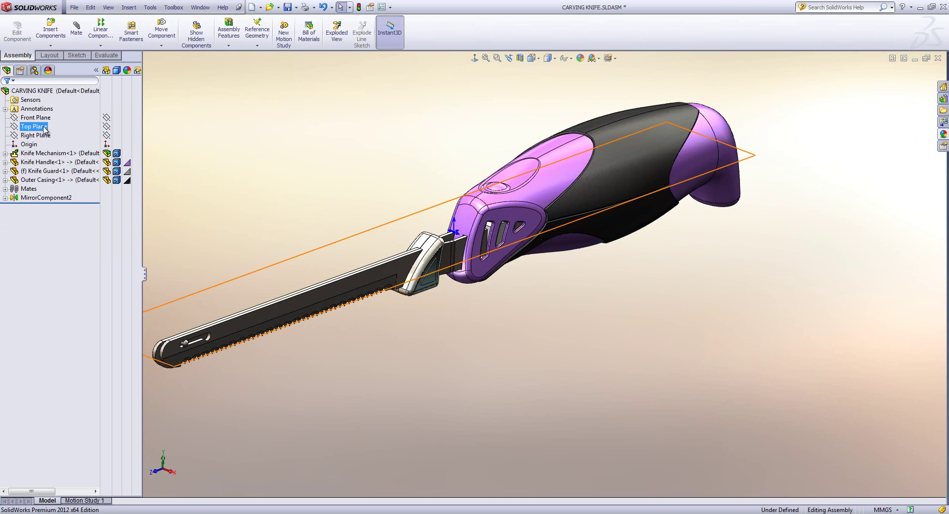
pyautogui.click(36, 135)
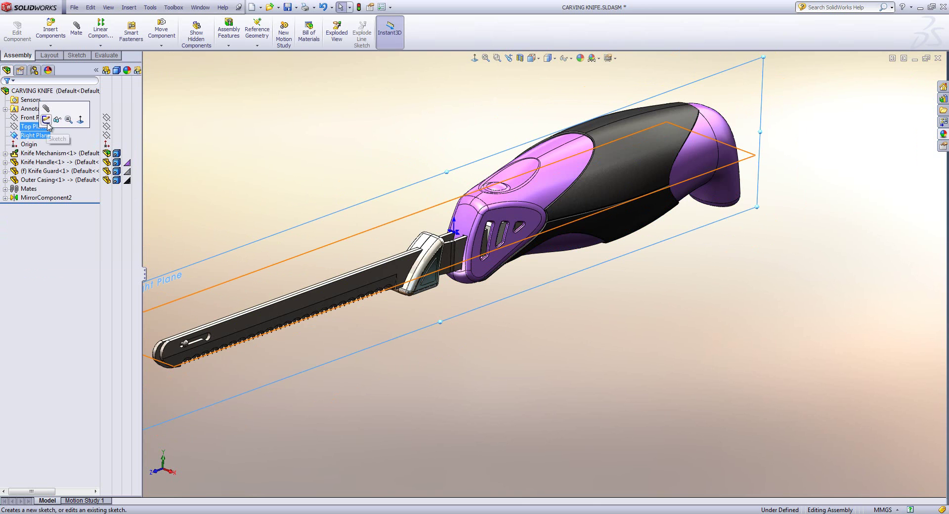
pyautogui.click(59, 122)
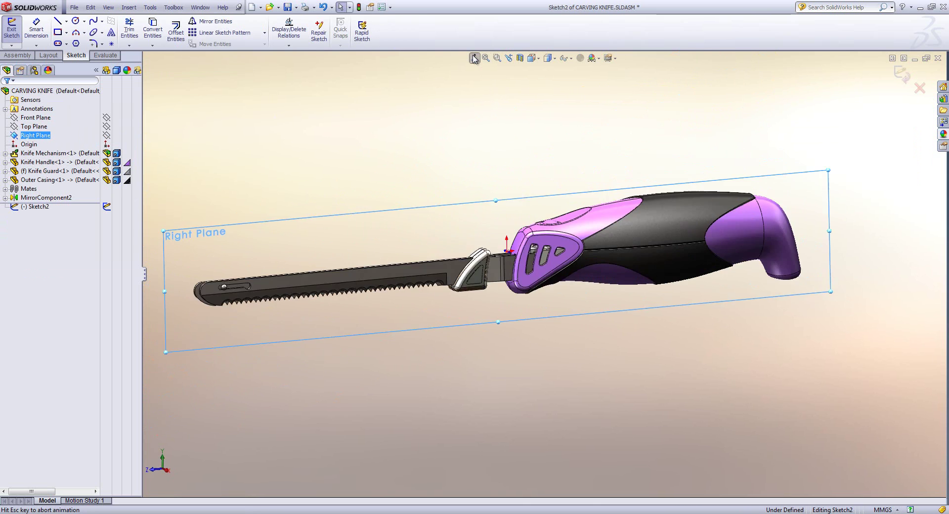
pyautogui.scroll(-5, 778, 267)
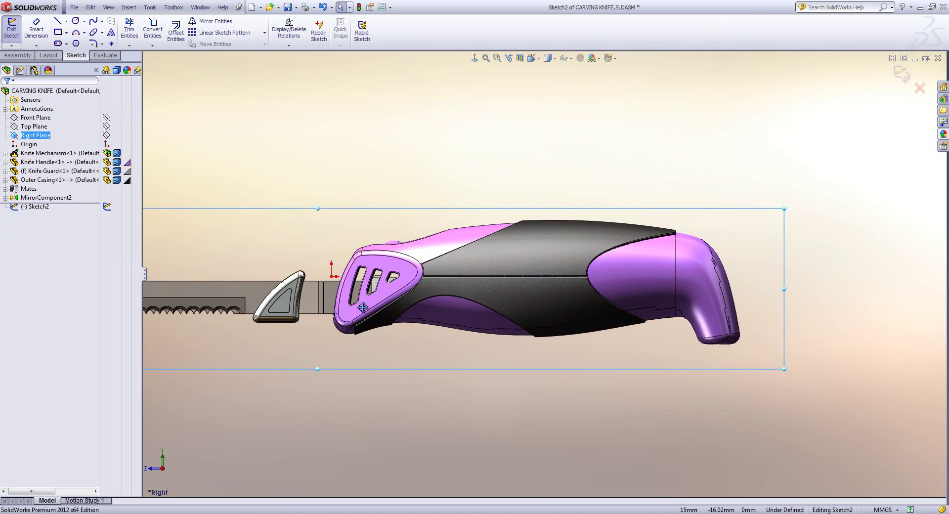
# Step: Draw a corner rectangle over the upper handle with its lower-left corner on the origin
pyautogui.click(57, 32)
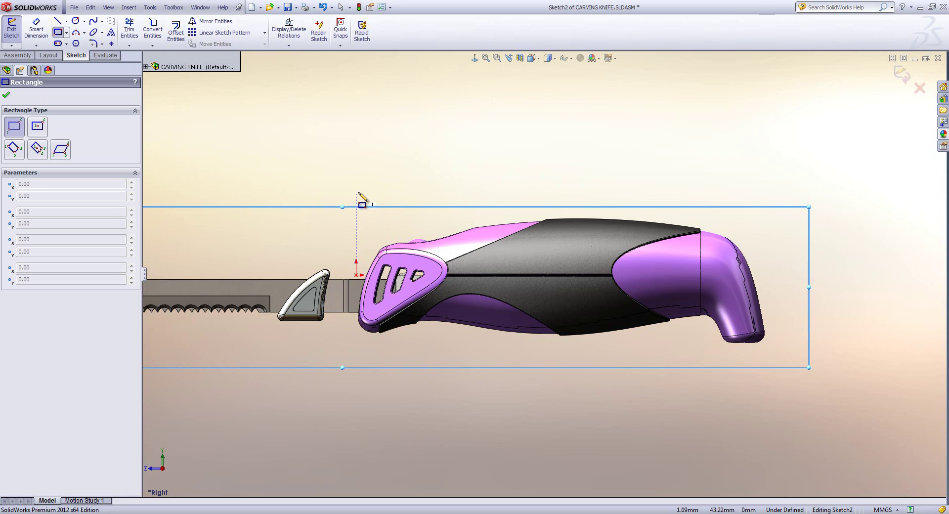
pyautogui.click(356, 196)
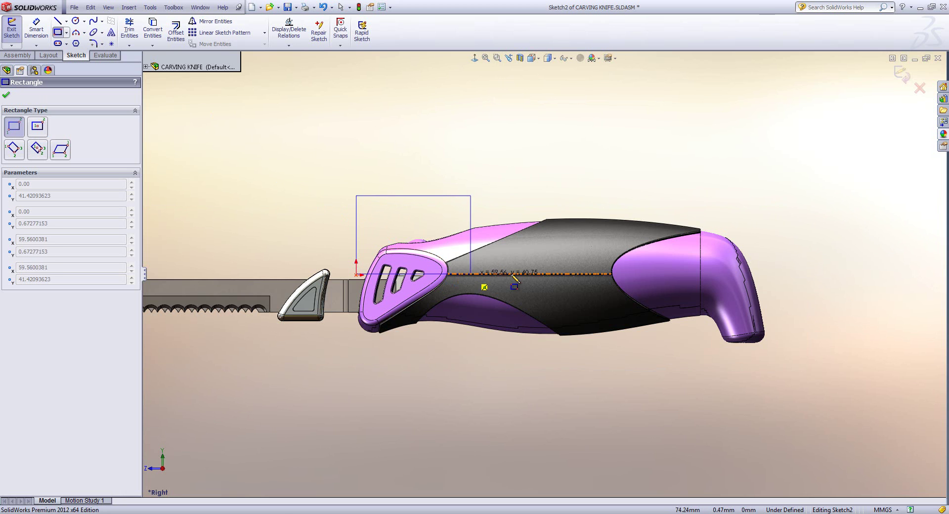
pyautogui.click(765, 275)
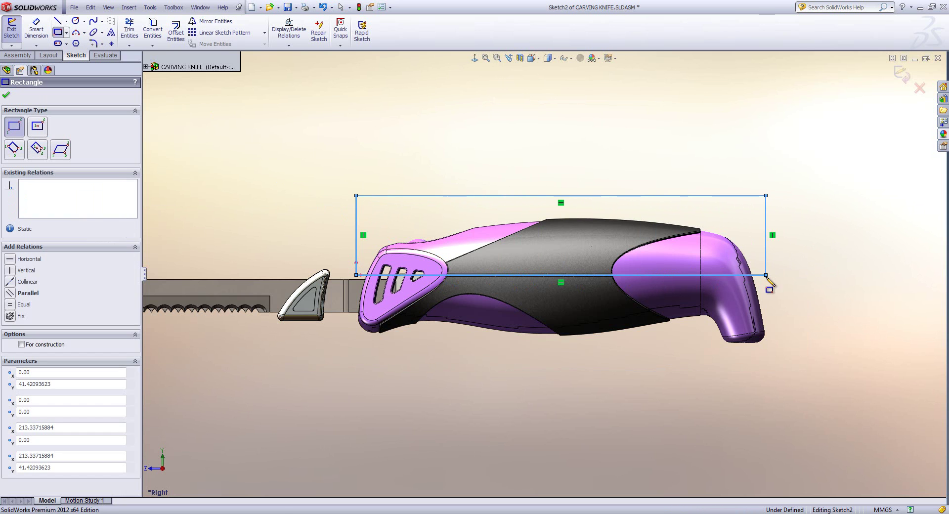
pyautogui.press('Escape')
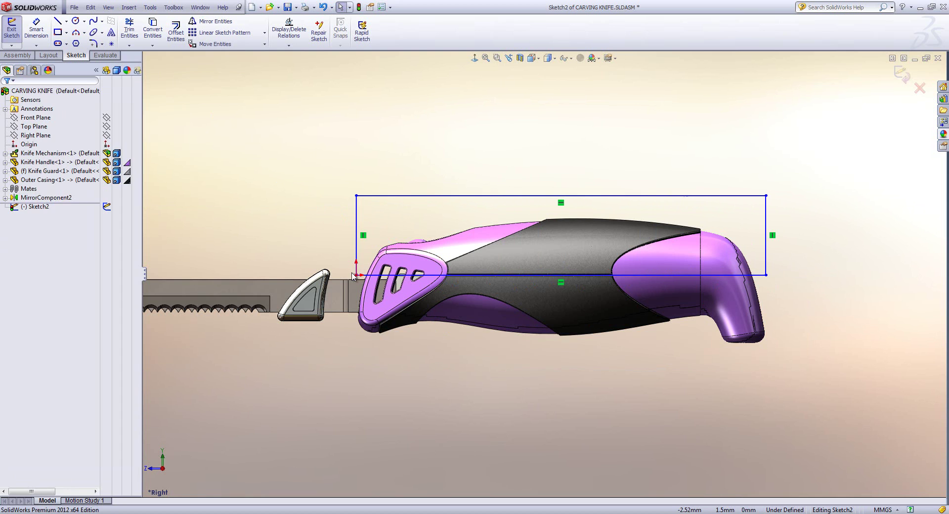
pyautogui.moveTo(355, 275)
pyautogui.mouseDown()
pyautogui.moveTo(368, 276)
pyautogui.moveTo(356, 275)
pyautogui.mouseUp()
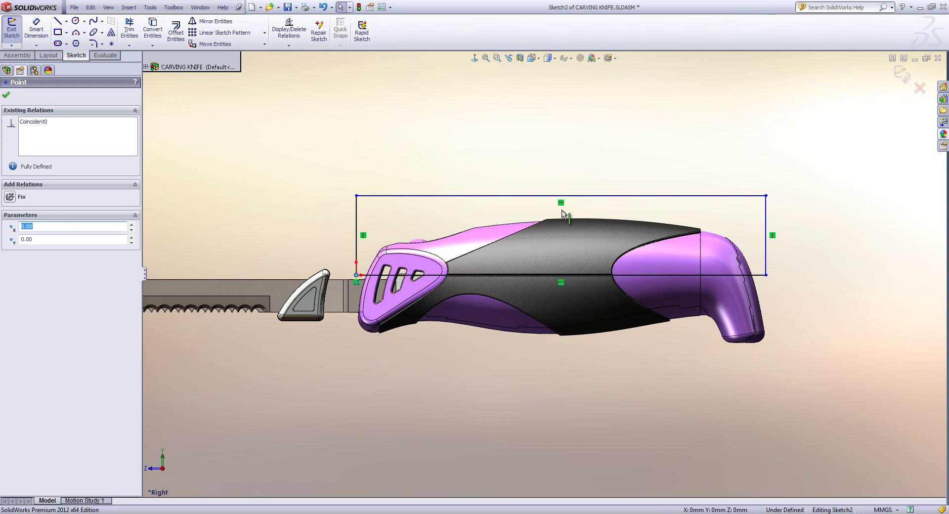
# Step: Dimension the rectangle's right edge to 35 mm and top edge to 210 mm
pyautogui.press('s')
pyautogui.click(624, 250)
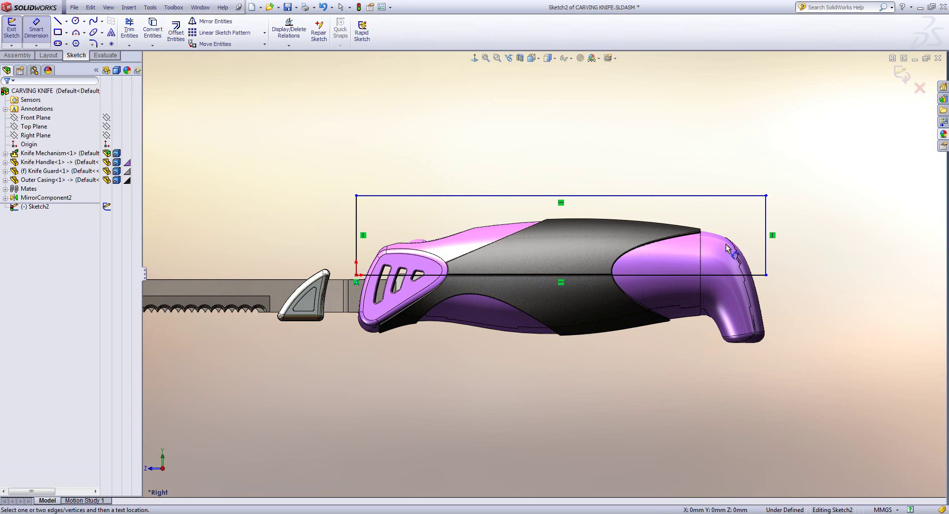
pyautogui.click(767, 238)
pyautogui.click(809, 243)
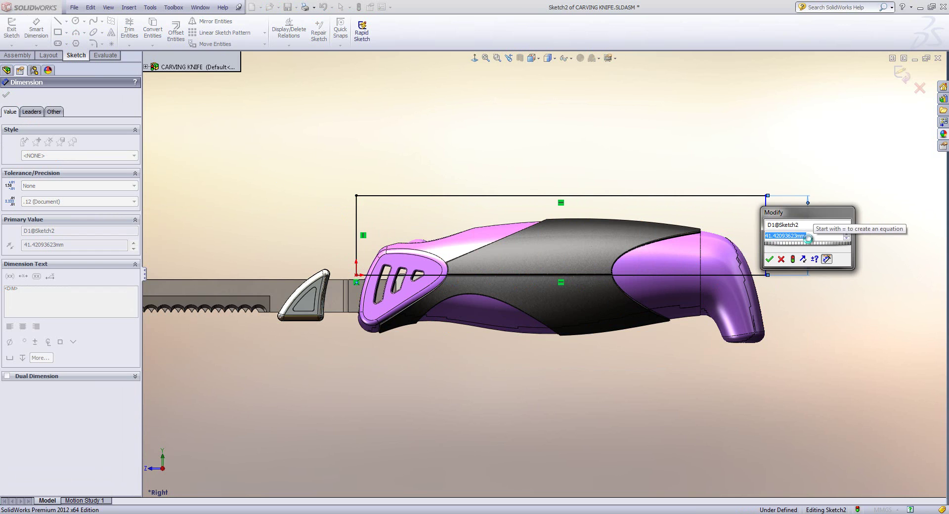
pyautogui.write('35')
pyautogui.press('Return')
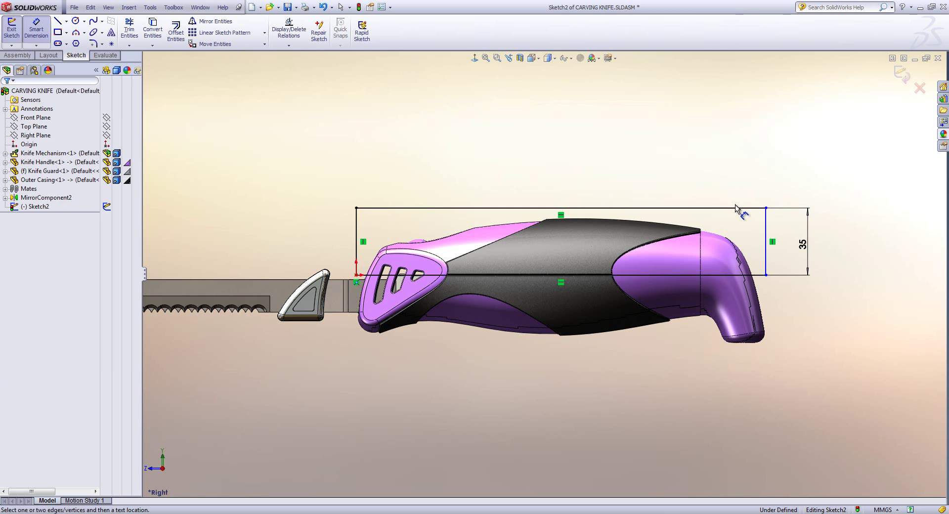
pyautogui.click(737, 211)
pyautogui.click(669, 184)
pyautogui.write('210')
pyautogui.press('Return')
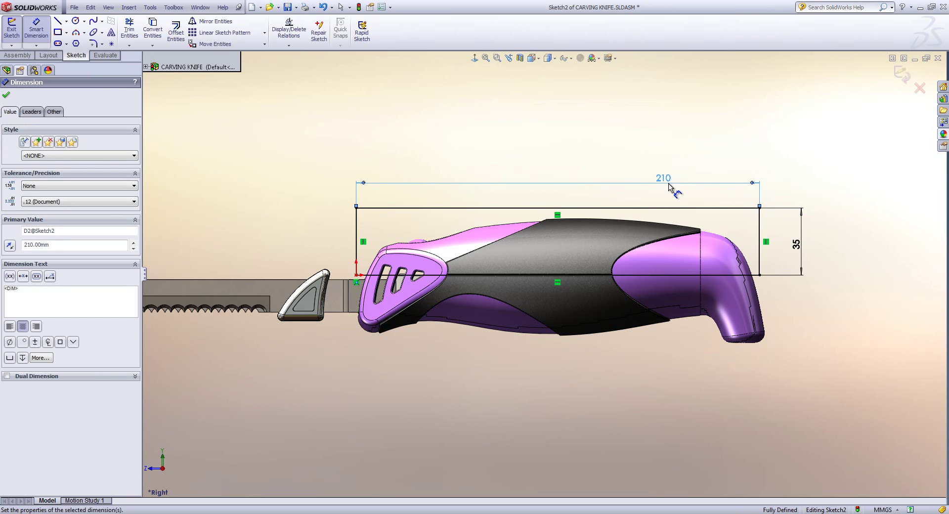
# Step: Exit the sketch and orbit to an angled 3-D view
pyautogui.press('Escape')
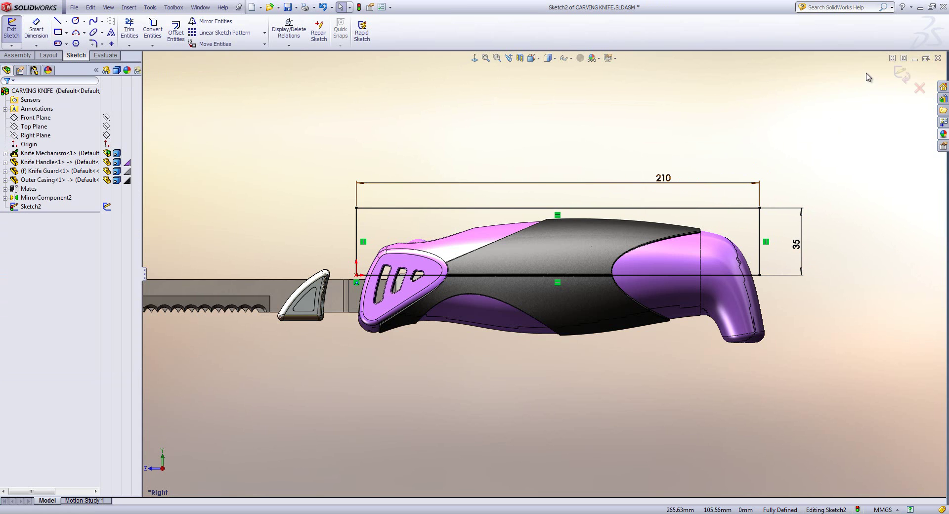
pyautogui.click(901, 73)
pyautogui.moveTo(561, 196)
pyautogui.mouseDown(button='middle')
pyautogui.moveTo(595, 203)
pyautogui.moveTo(607, 237)
pyautogui.moveTo(616, 232)
pyautogui.mouseUp(button='middle')
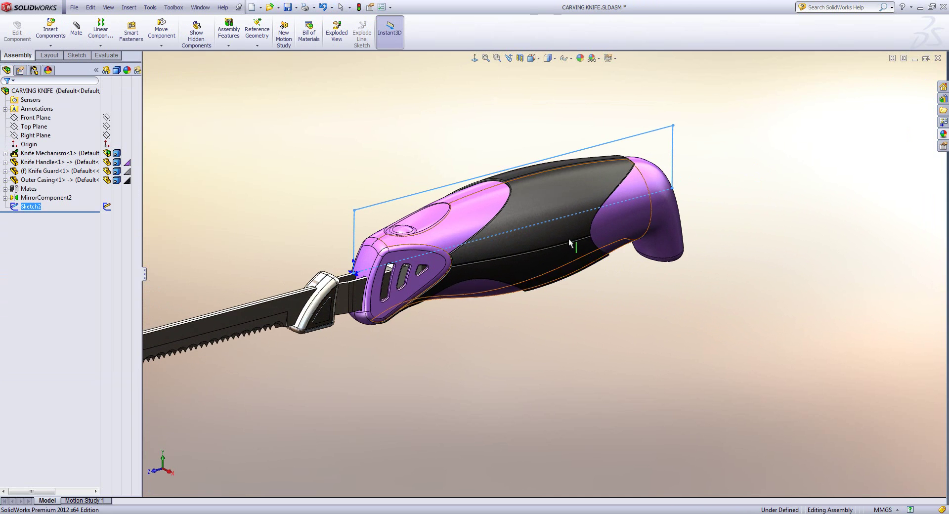
# Step: Start an assembly Cut-Revolve using the sketch centreline as the axis
pyautogui.click(229, 46)
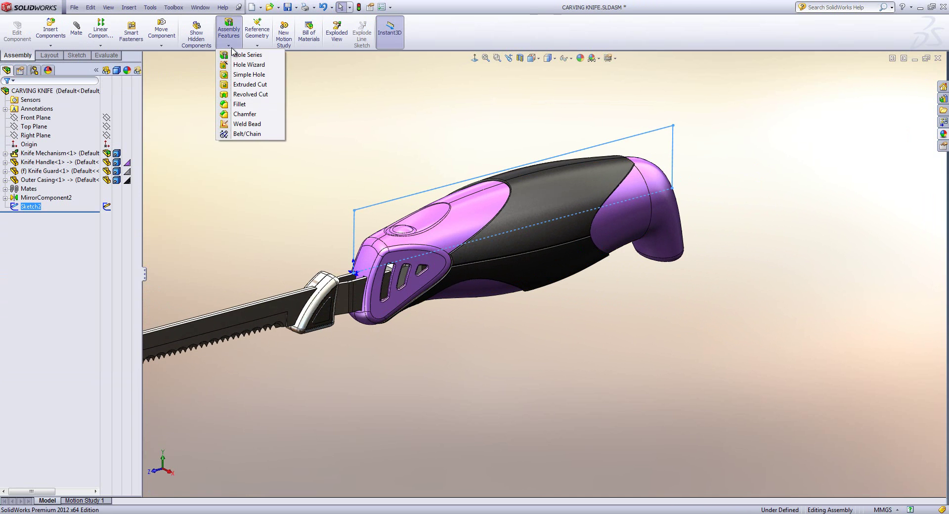
pyautogui.click(251, 96)
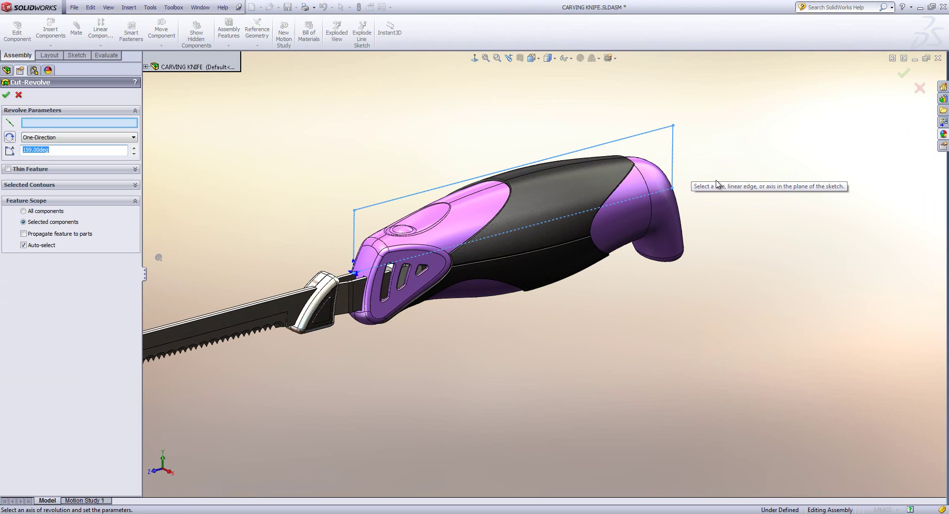
pyautogui.moveTo(718, 184); pyautogui.dragTo(716, 187, button='middle')
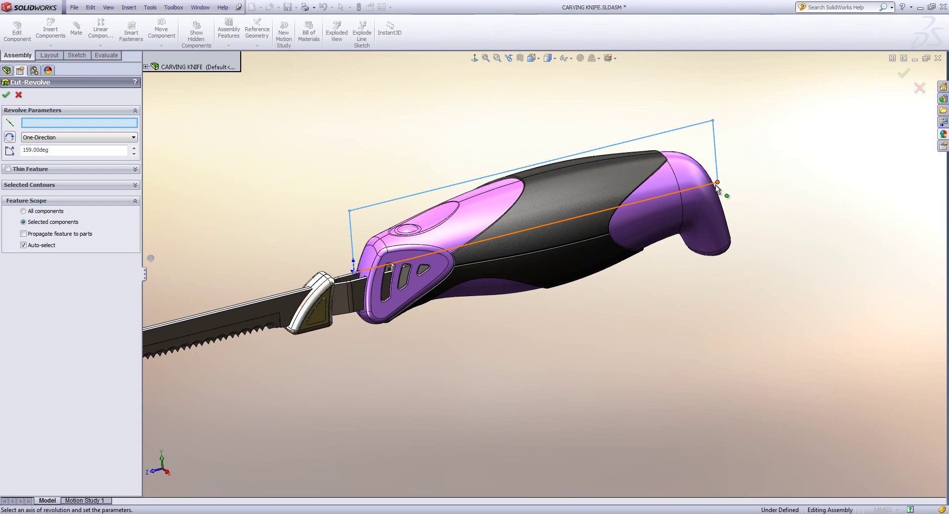
pyautogui.click(717, 185)
pyautogui.moveTo(717, 190); pyautogui.dragTo(724, 218, button='middle')
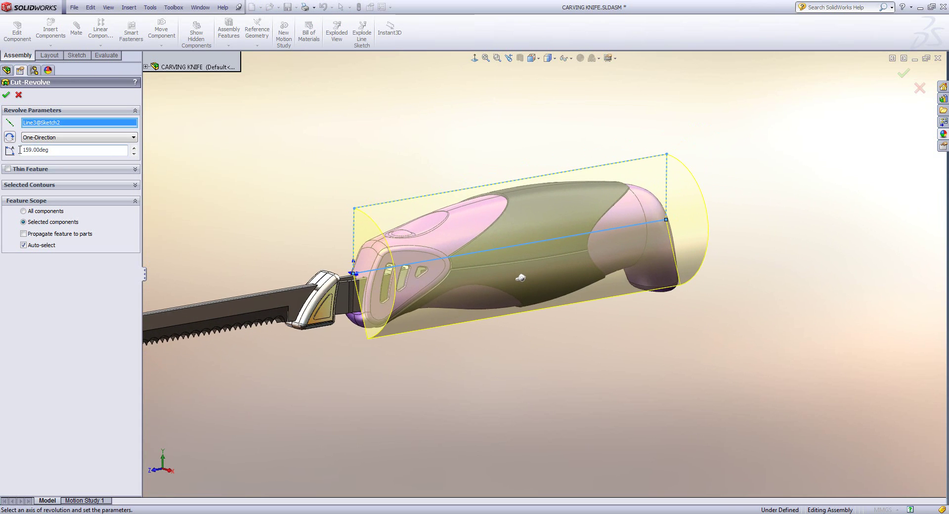
# Step: Adjust the revolve angle with the spin box to 160°
pyautogui.click(134, 148)
pyautogui.click(134, 148)
pyautogui.click(134, 148)
pyautogui.click(134, 148)
pyautogui.click(134, 148)
pyautogui.click(133, 154)
pyautogui.click(134, 154)
pyautogui.click(133, 155)
pyautogui.click(134, 154)
pyautogui.click(133, 154)
pyautogui.click(134, 154)
pyautogui.click(134, 154)
pyautogui.click(134, 154)
pyautogui.click(133, 154)
pyautogui.click(133, 154)
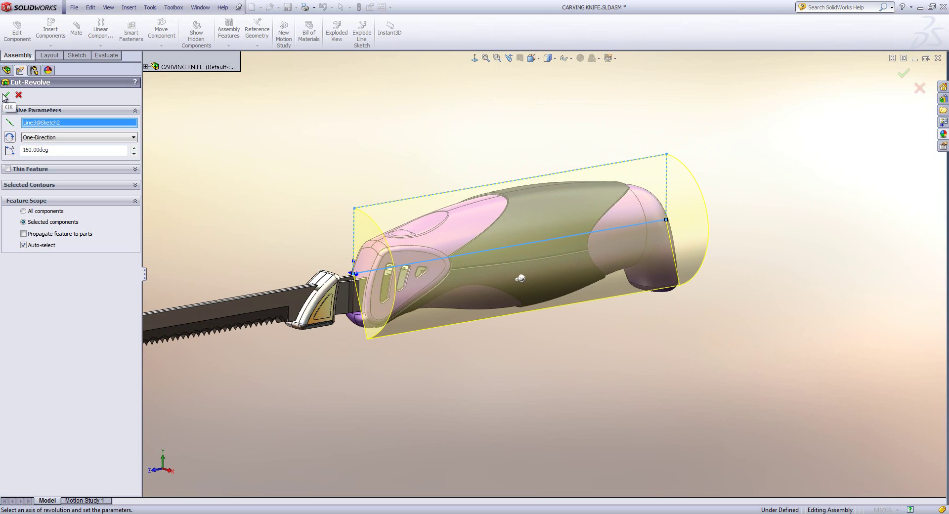
# Step: Toggle Reverse Direction back and forth, then accept the 160° Cut-Revolve2
pyautogui.click(10, 138)
pyautogui.click(10, 137)
pyautogui.click(6, 95)
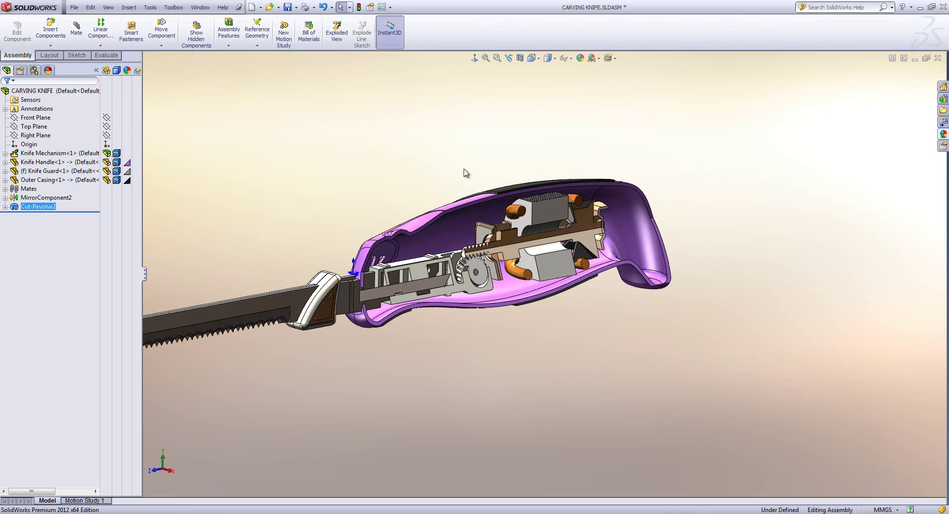
pyautogui.rightClick(45, 207)
# Step: Limit Cut-Revolve2's feature scope to only the Knife Handle and Outer Casing
pyautogui.click(52, 180)
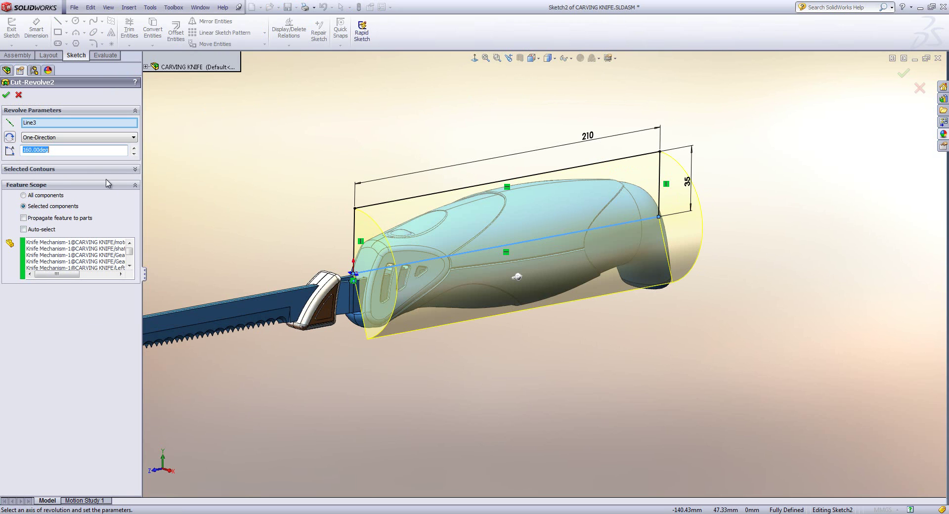
pyautogui.rightClick(68, 252)
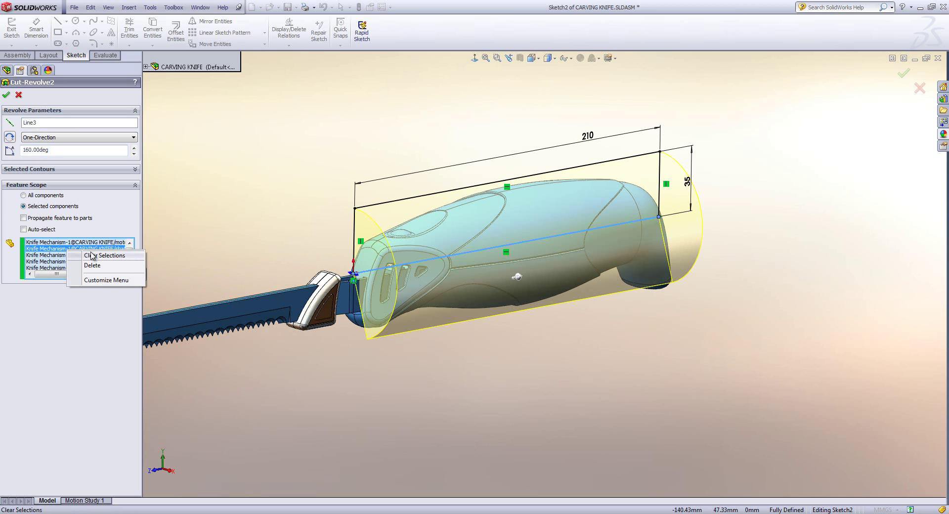
pyautogui.click(105, 256)
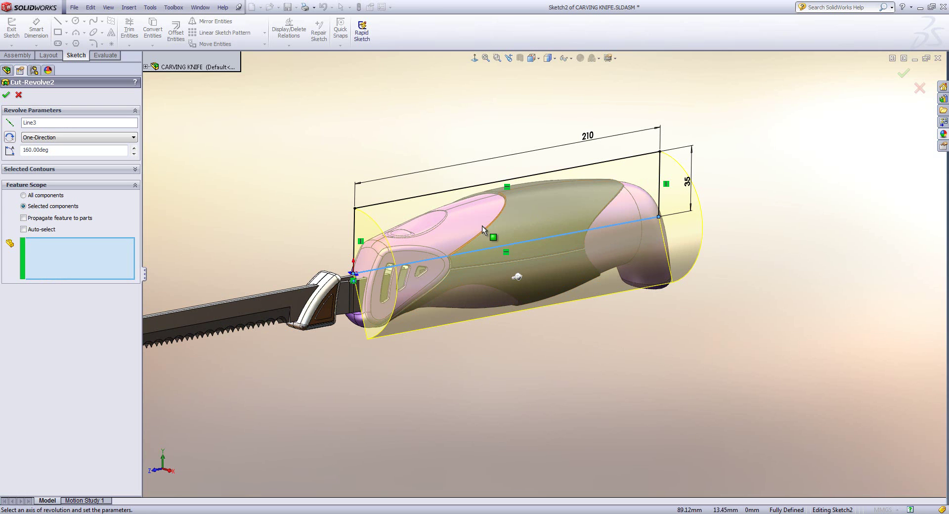
pyautogui.click(470, 222)
pyautogui.click(569, 214)
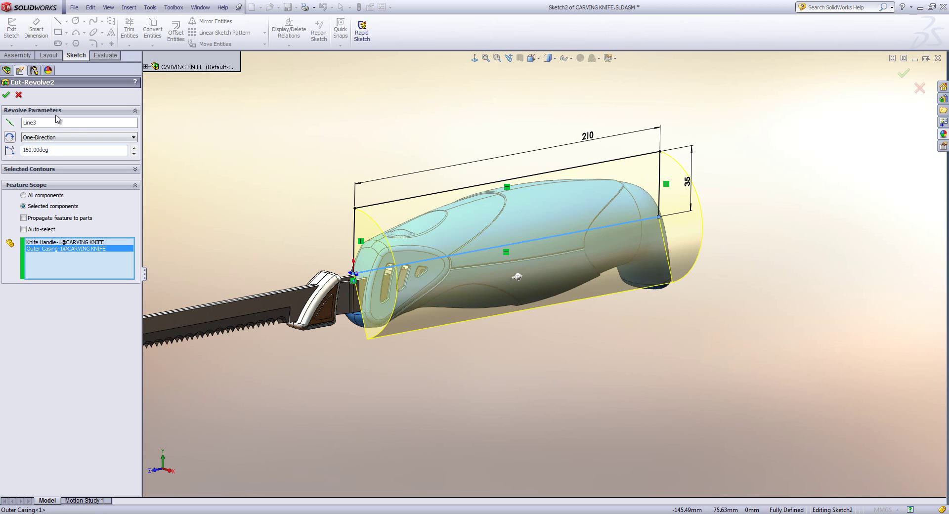
pyautogui.click(8, 96)
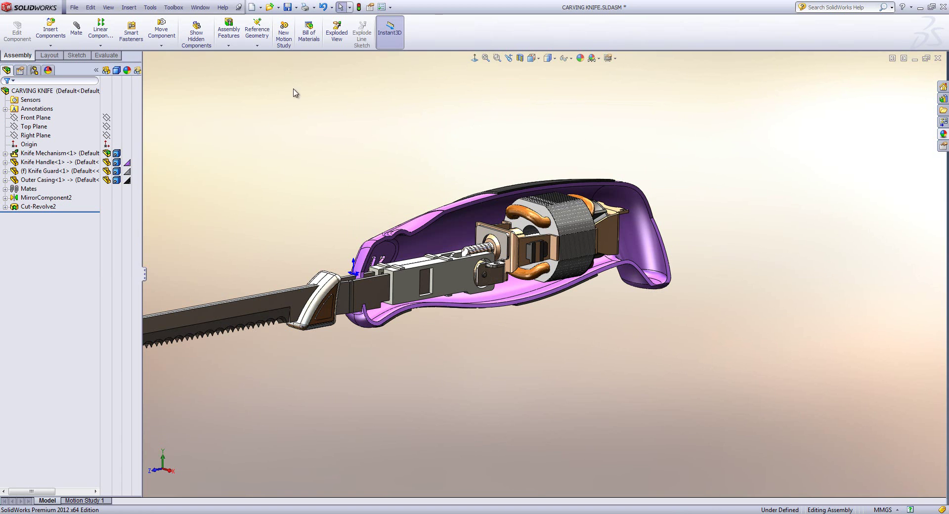
# Step: Add a new assembly configuration named Section
pyautogui.click(34, 71)
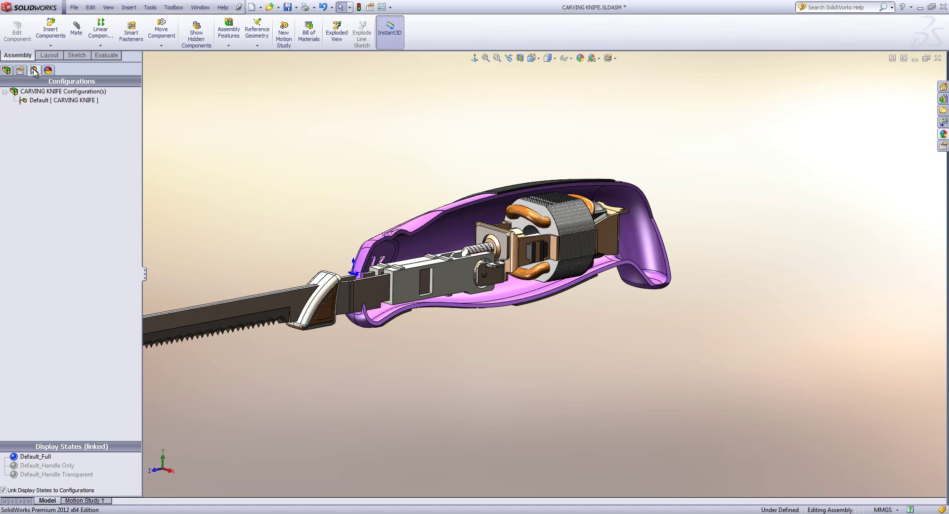
pyautogui.rightClick(62, 133)
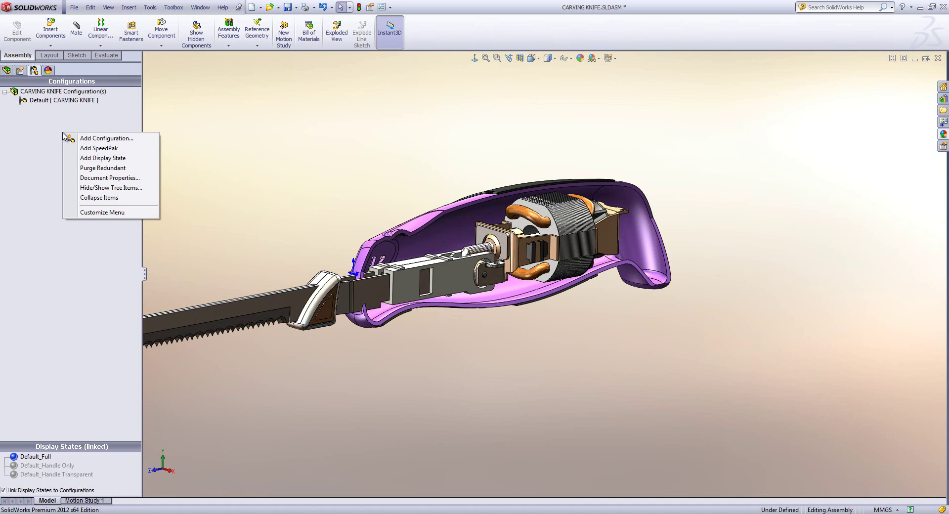
pyautogui.click(97, 140)
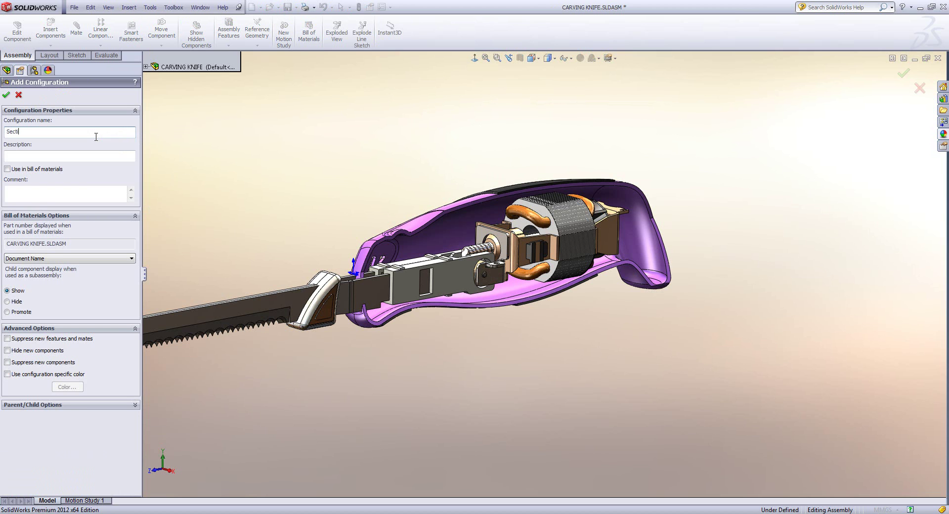
pyautogui.click(6, 95)
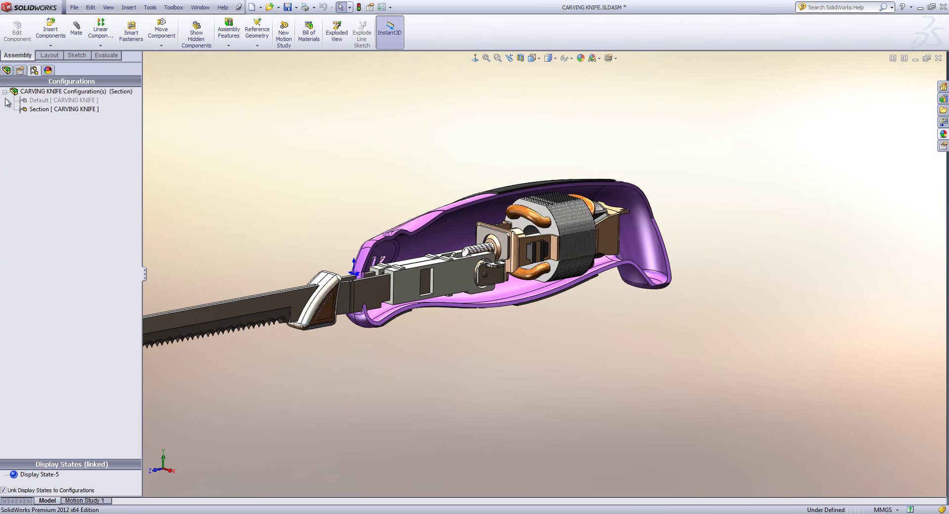
# Step: Activate the Default configuration and select Cut-Revolve2 in the feature tree
pyautogui.doubleClick(54, 99)
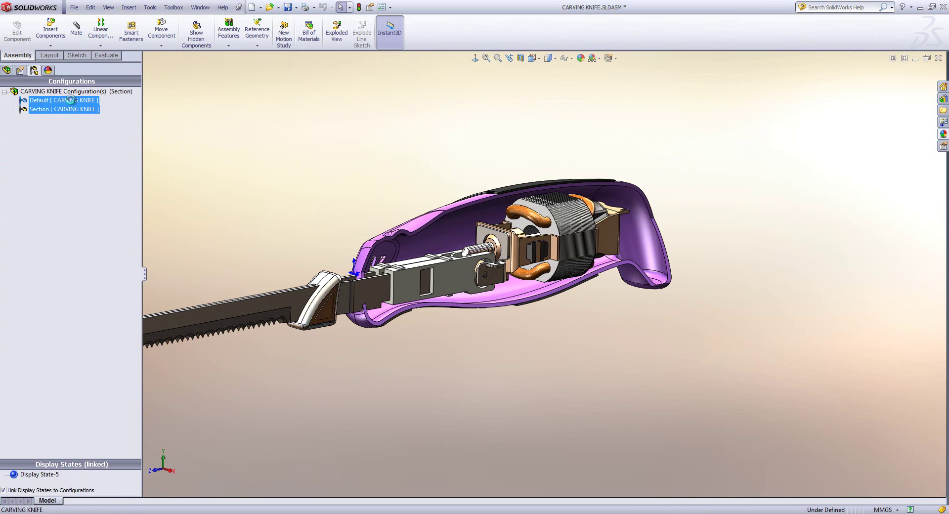
pyautogui.click(6, 70)
pyautogui.click(38, 206)
# Step: Suppress Cut-Revolve2, then check the Section and Default configurations show cutaway and intact handle
pyautogui.rightClick(38, 207)
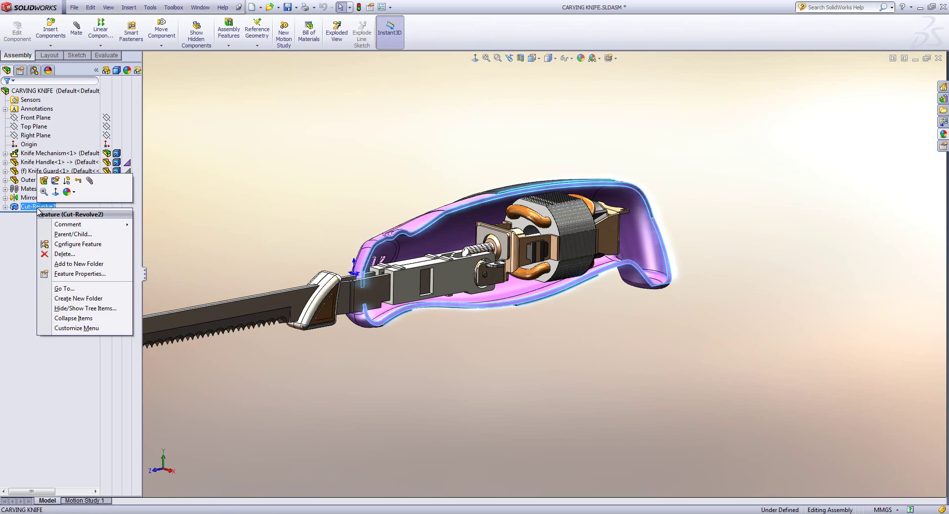
pyautogui.click(68, 181)
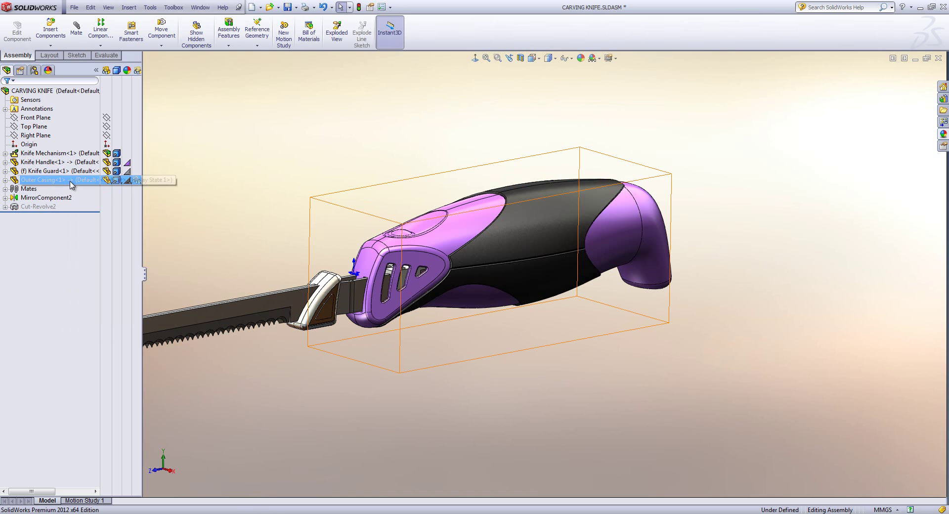
pyautogui.click(34, 70)
pyautogui.doubleClick(40, 109)
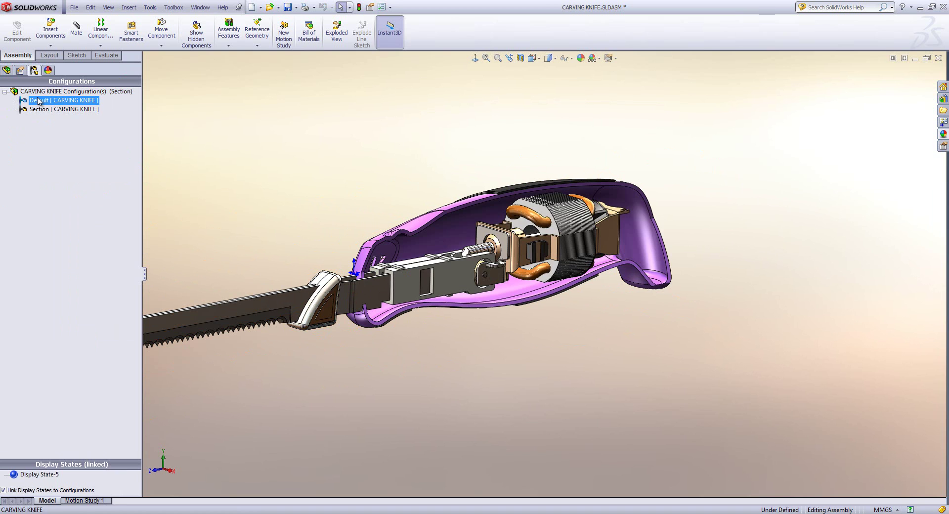
pyautogui.doubleClick(38, 100)
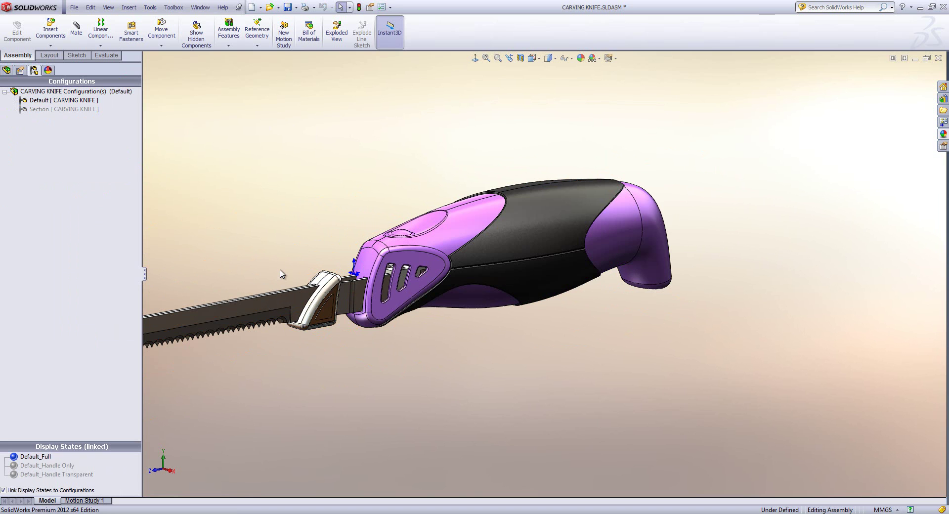
pyautogui.click(229, 46)
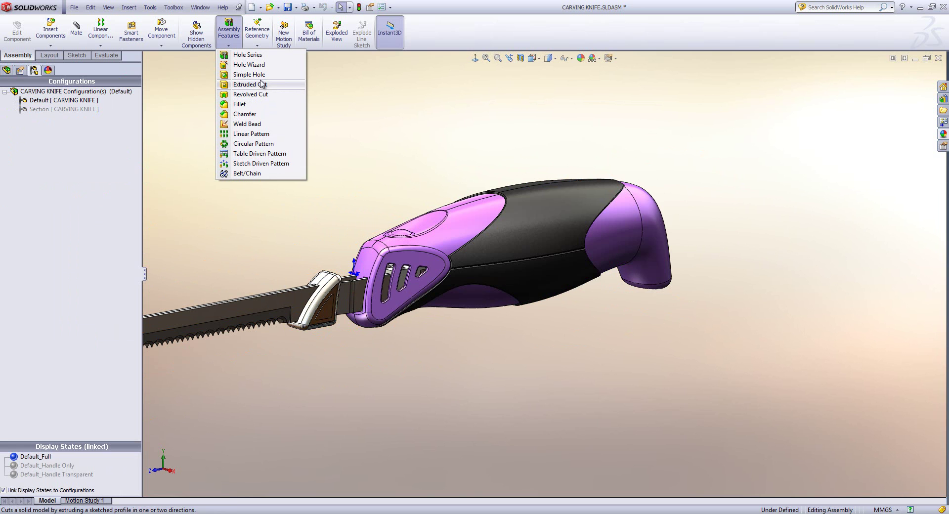
pyautogui.click(354, 119)
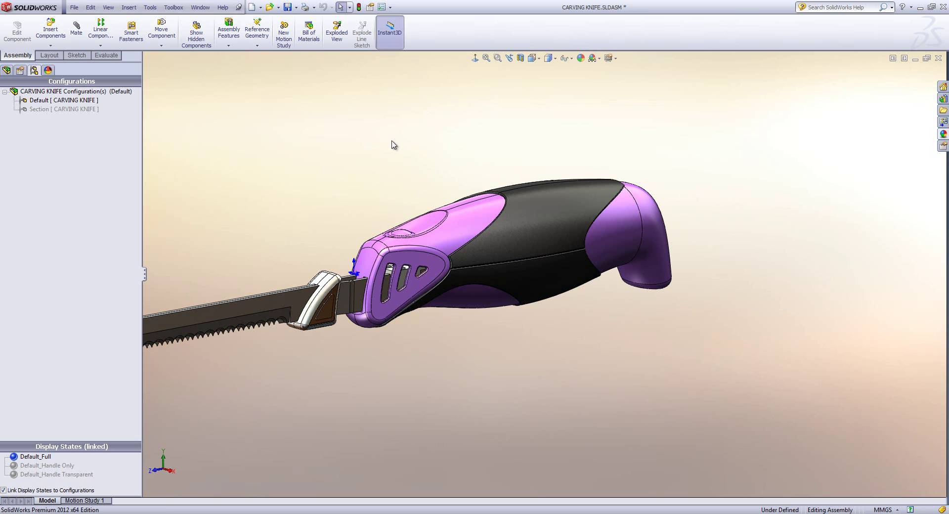